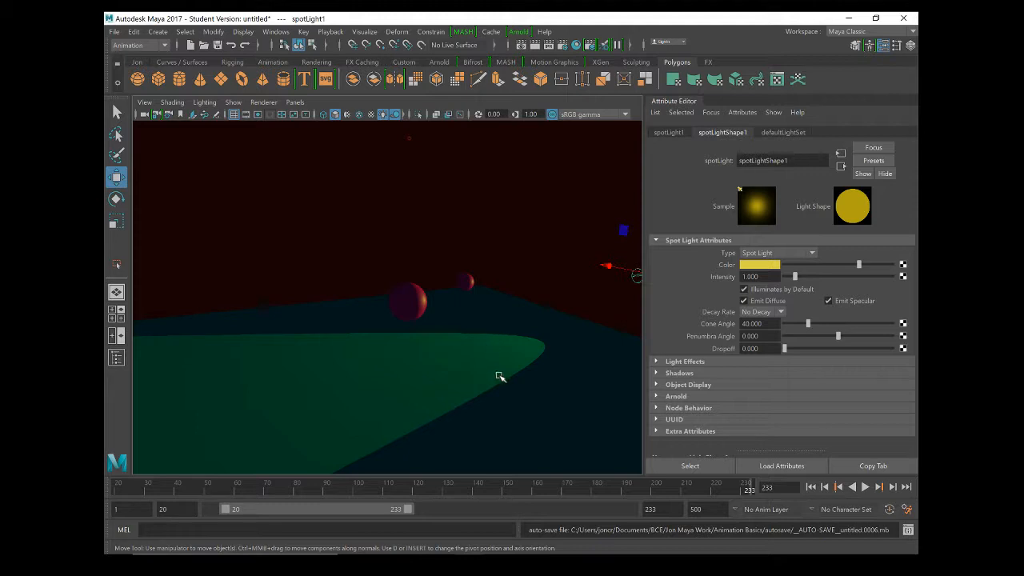
Switch to the full-size perspective view and play the animation to check how the scene moves
key("space")
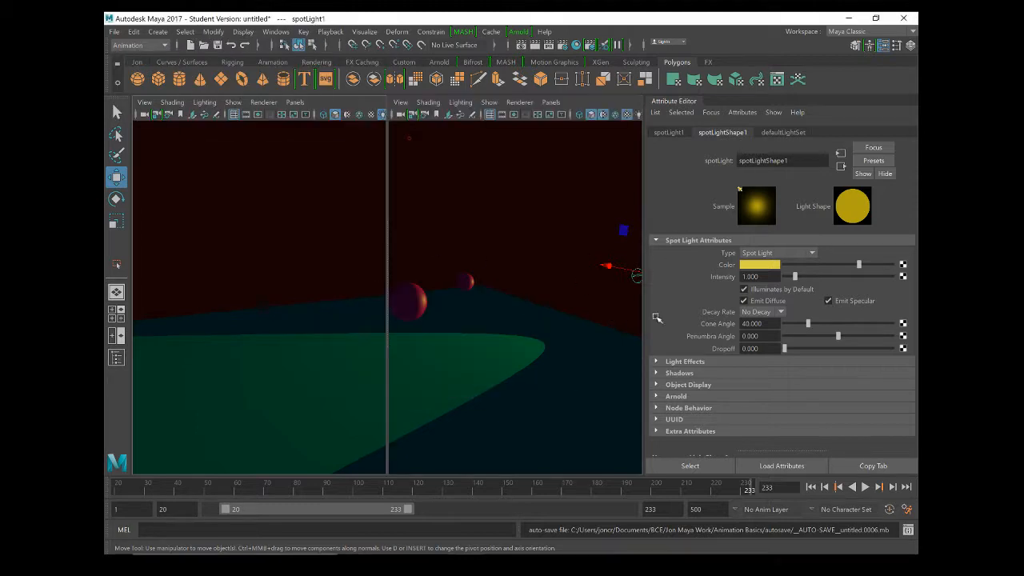
key("space")
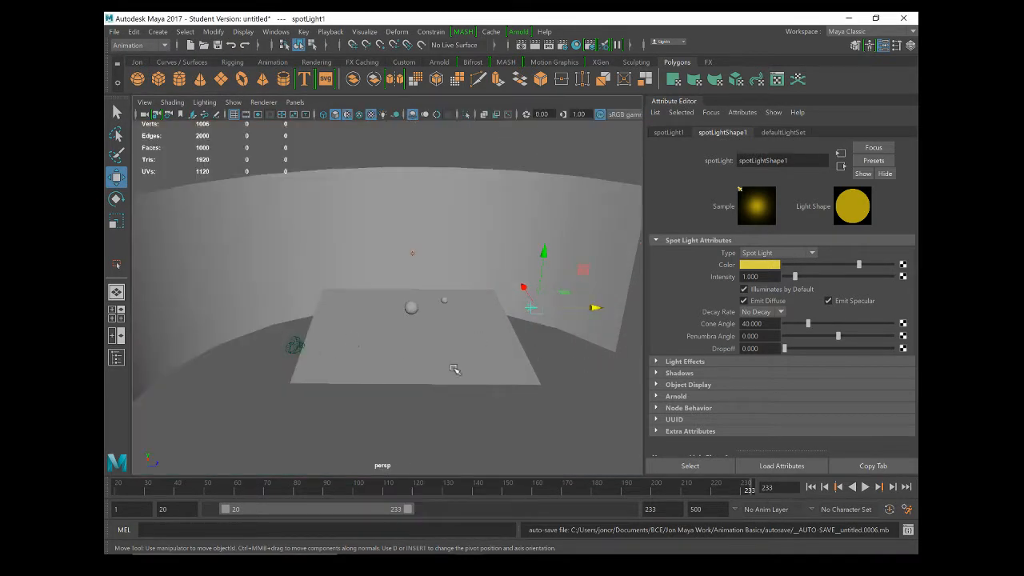
left_click(286, 490)
key("alt+v")
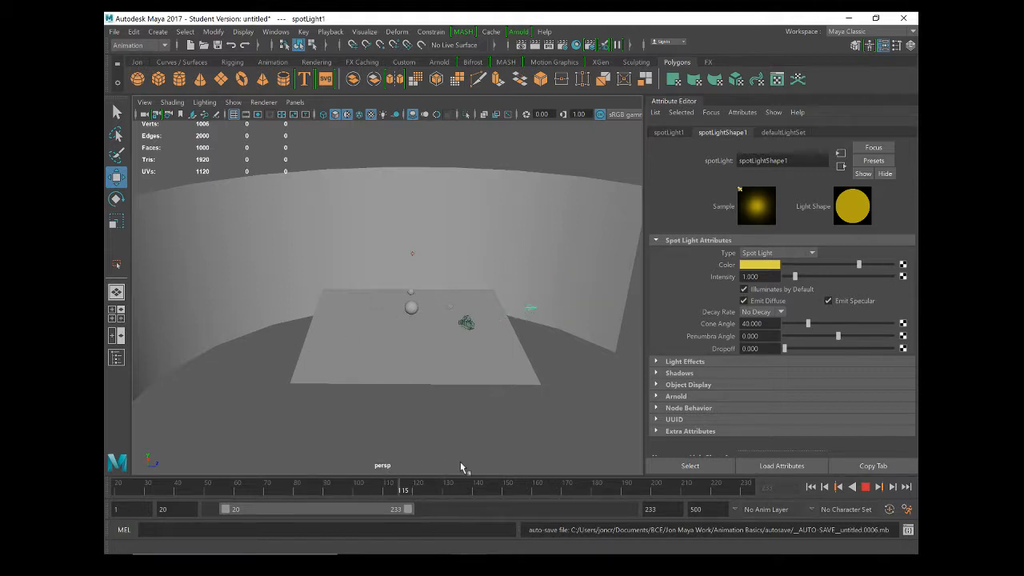
key("alt+v")
Inspect the scene by selecting the floor plane, the curved backdrop, the ambient light and the spotlight in turn
left_click(439, 381)
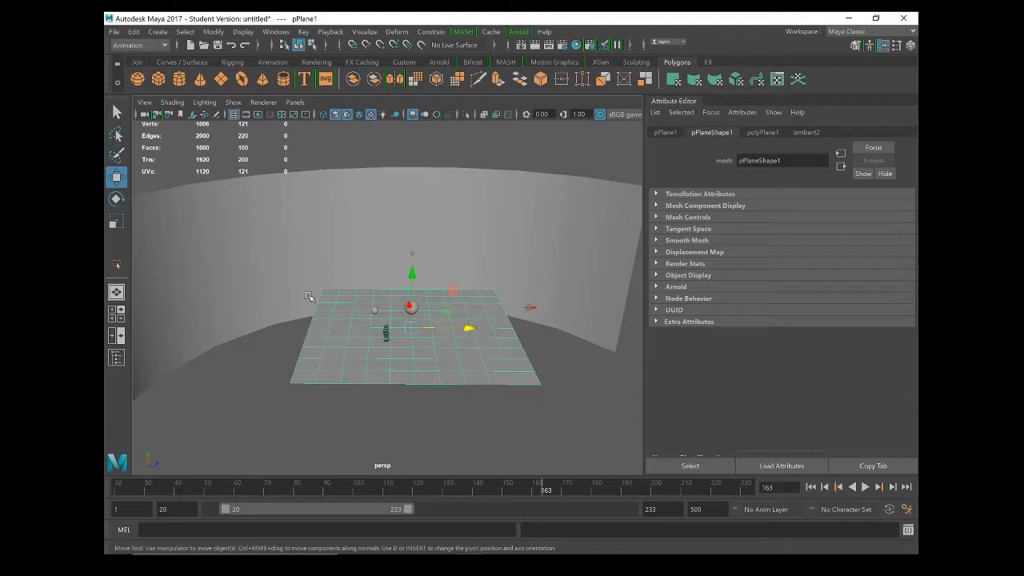
left_click(392, 234)
key("f")
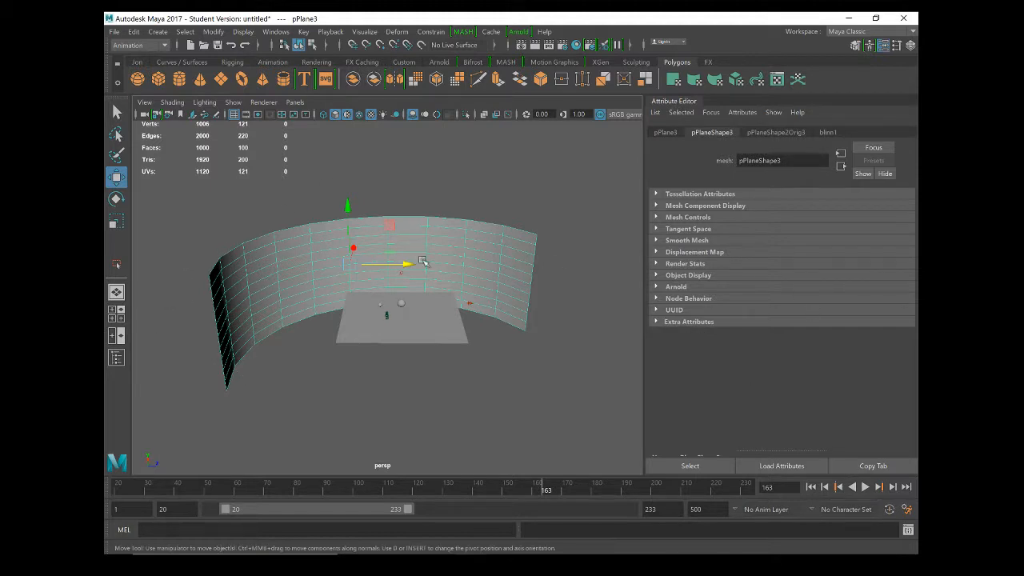
scroll(496, 312, "up", 5)
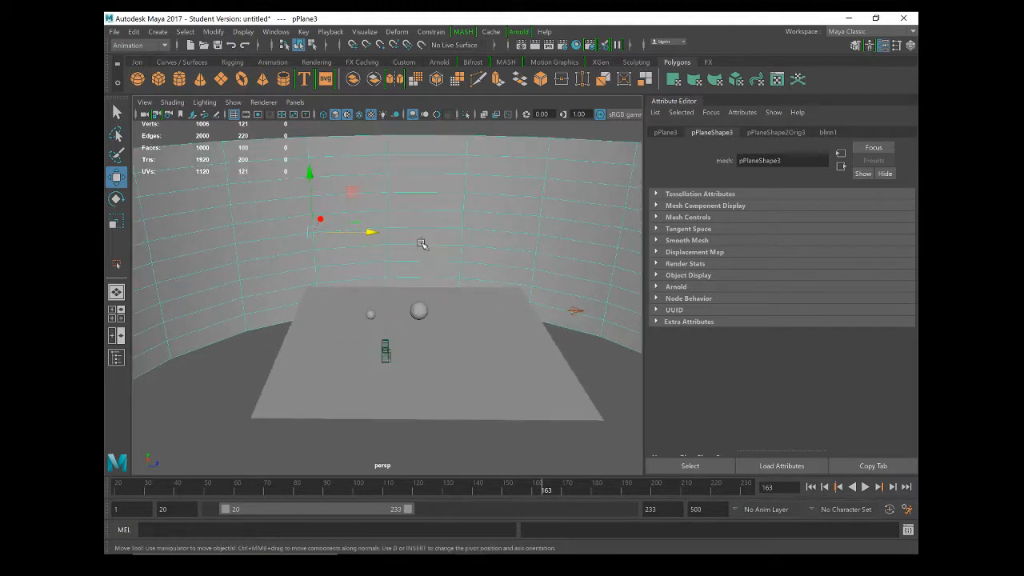
left_click(596, 398)
left_click(421, 240)
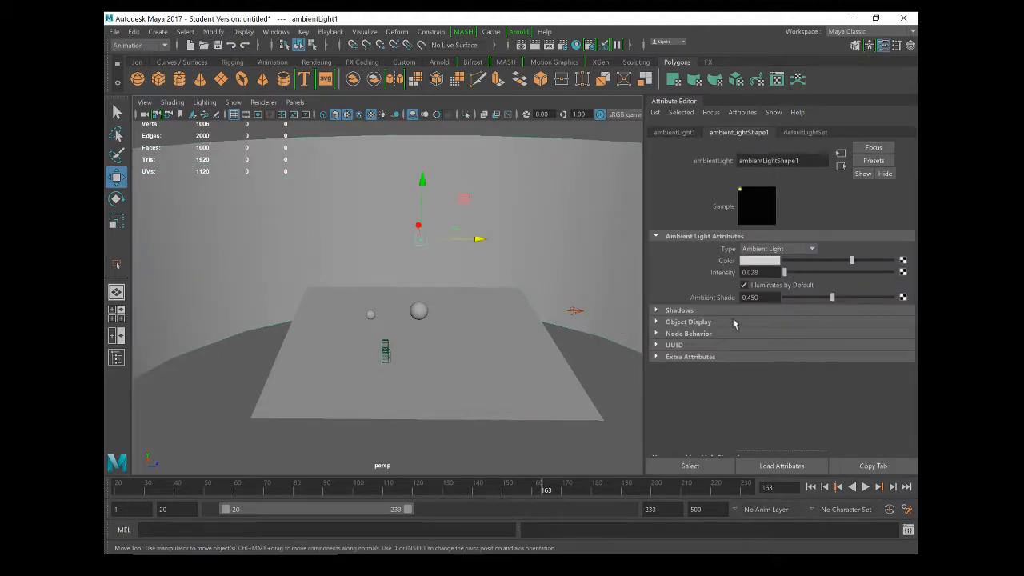
left_click(575, 312)
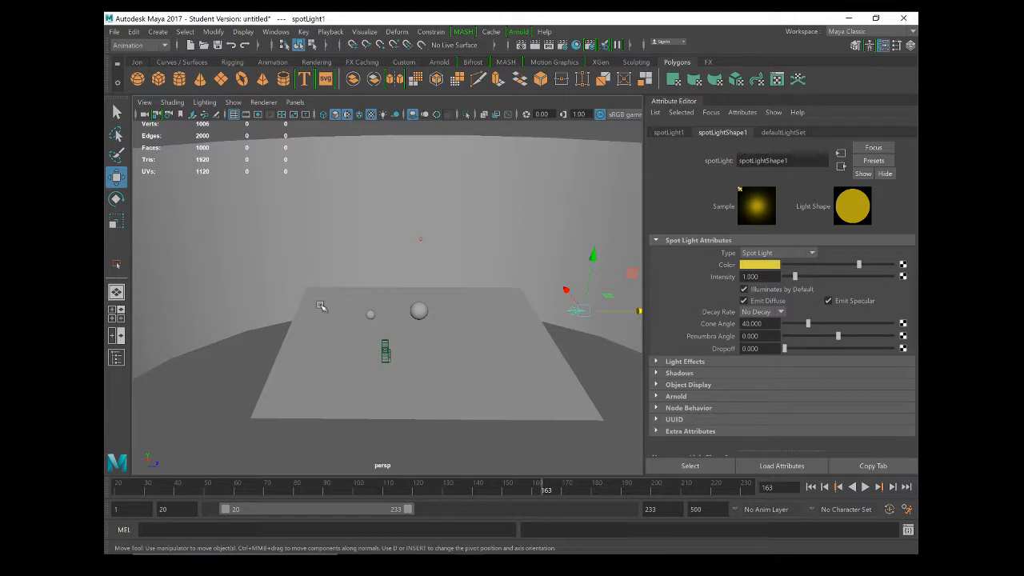
Maximize the lit camera view and preview the animation from it
key("space")
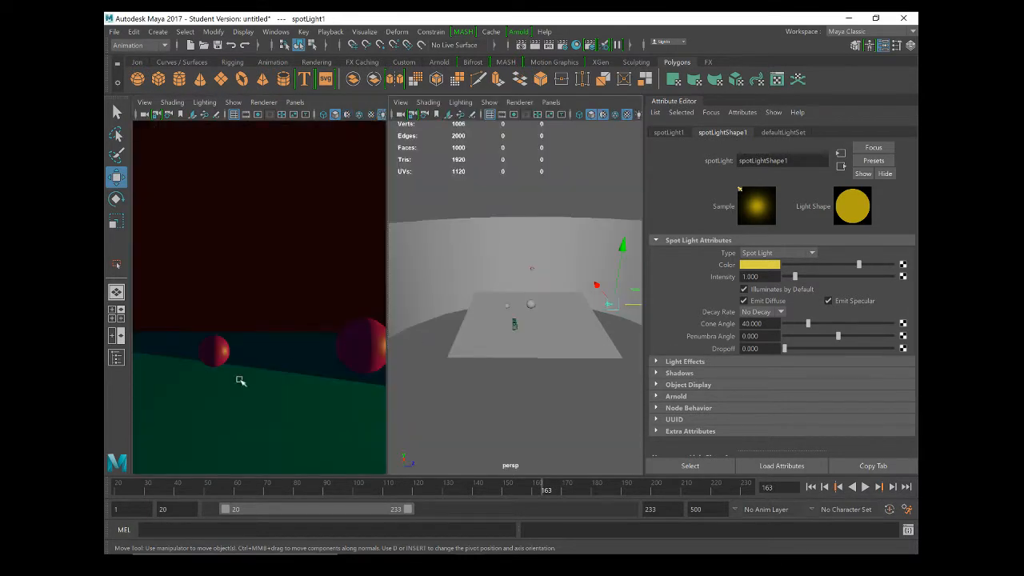
key("space")
scroll(445, 338, "down", 10)
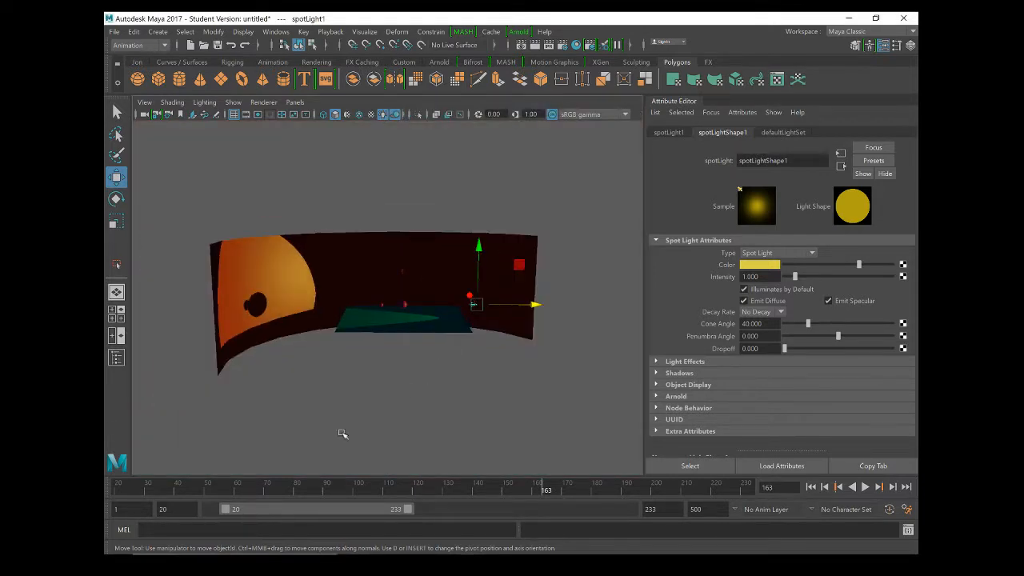
left_click(865, 487)
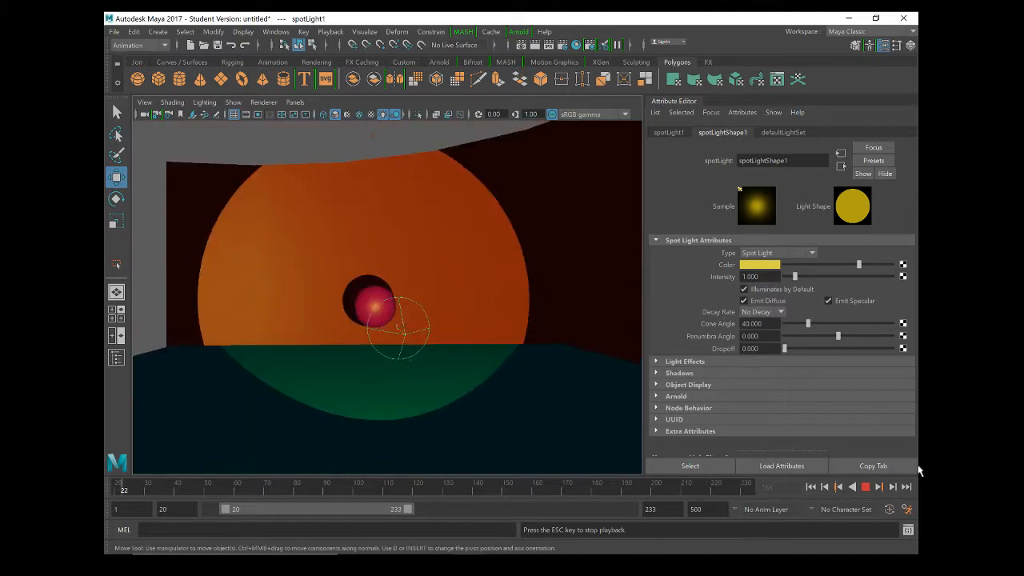
left_click(865, 486)
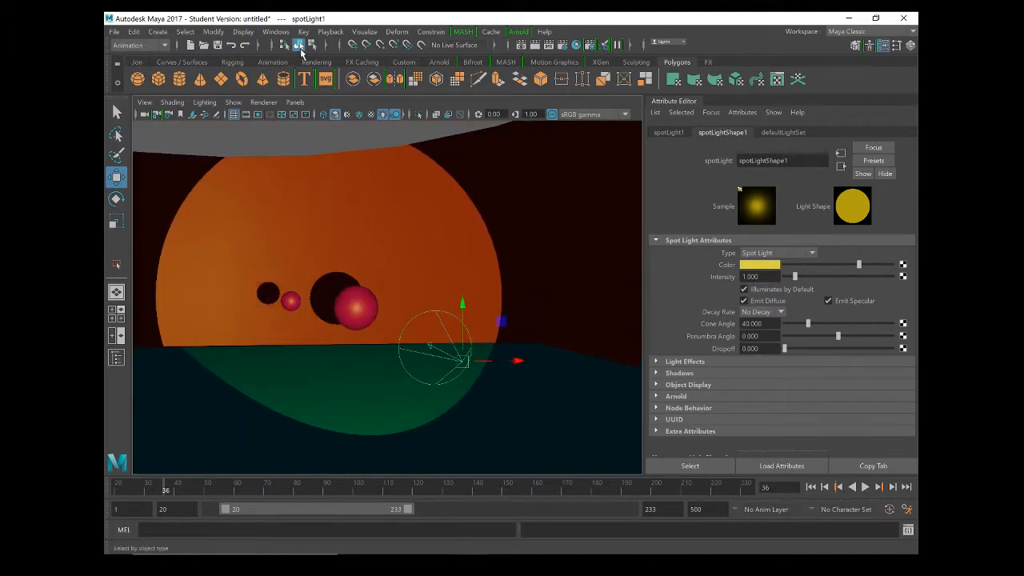
Open the Playblast options and move the dialog clear of the viewport
left_click(329, 32)
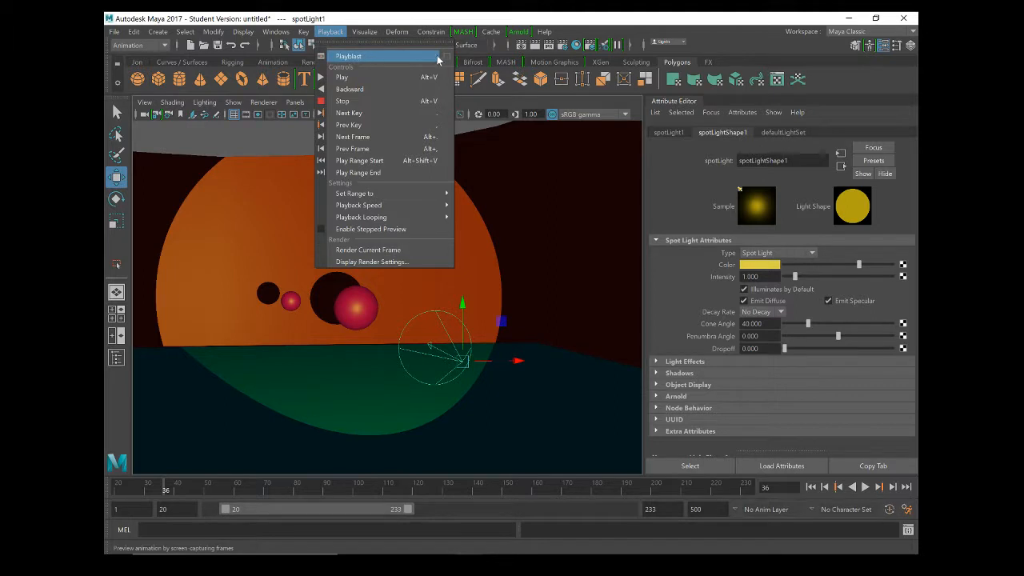
left_click(446, 56)
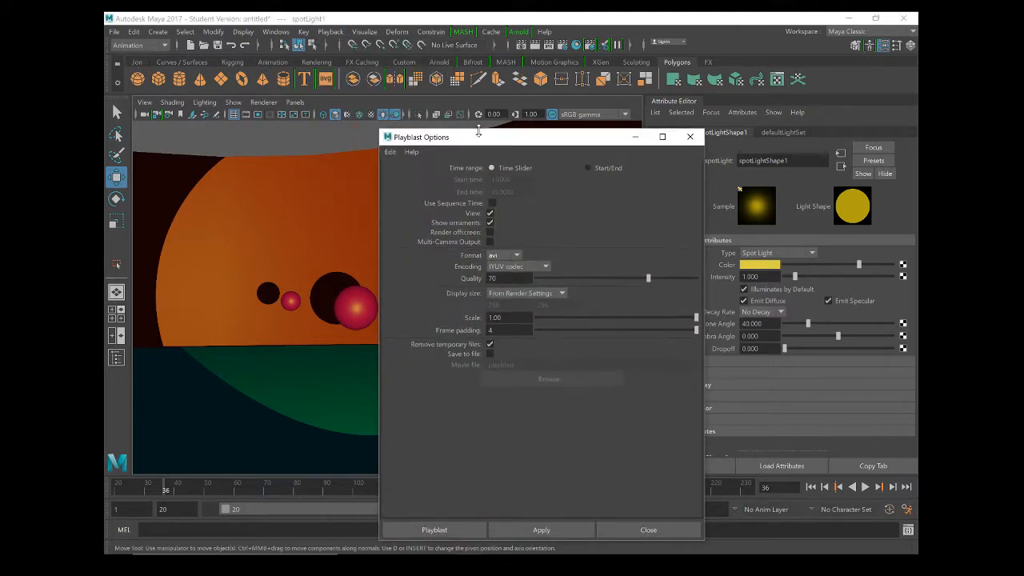
left_click_drag(515, 144, 648, 70)
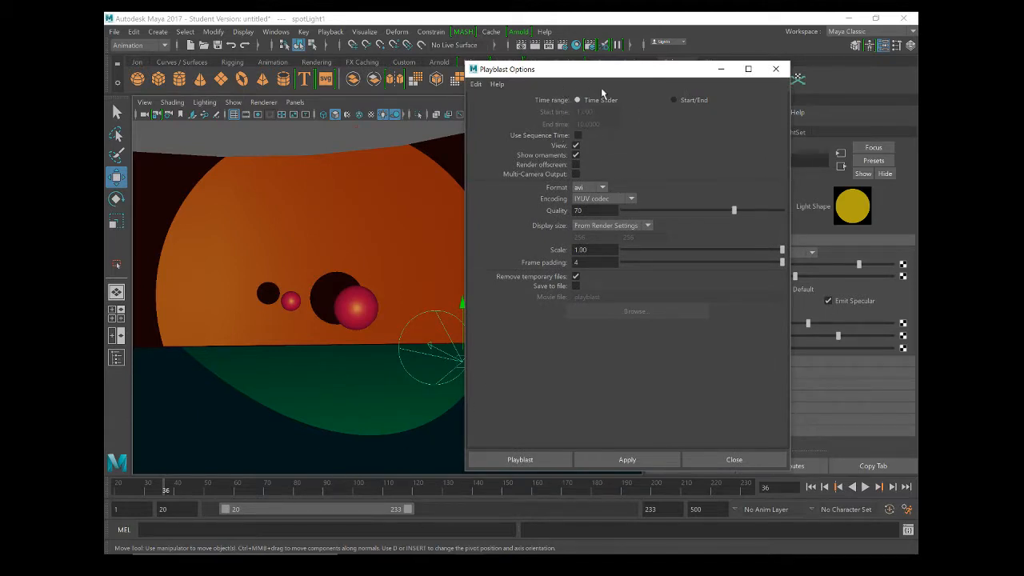
Shift the playback range to frames 22–235 and play it through
left_click_drag(278, 513, 304, 522)
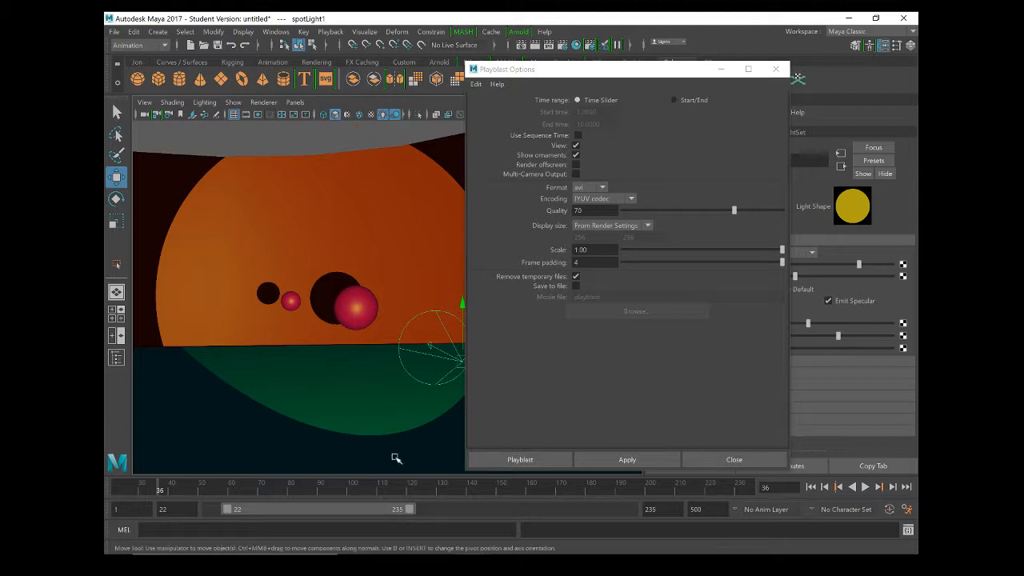
left_click_drag(404, 496, 244, 500)
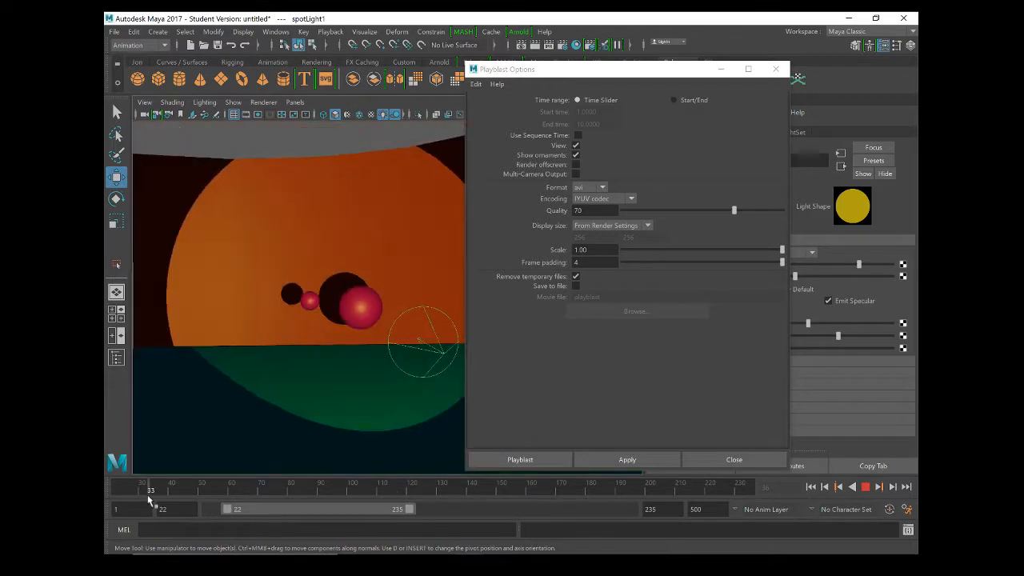
key("Escape")
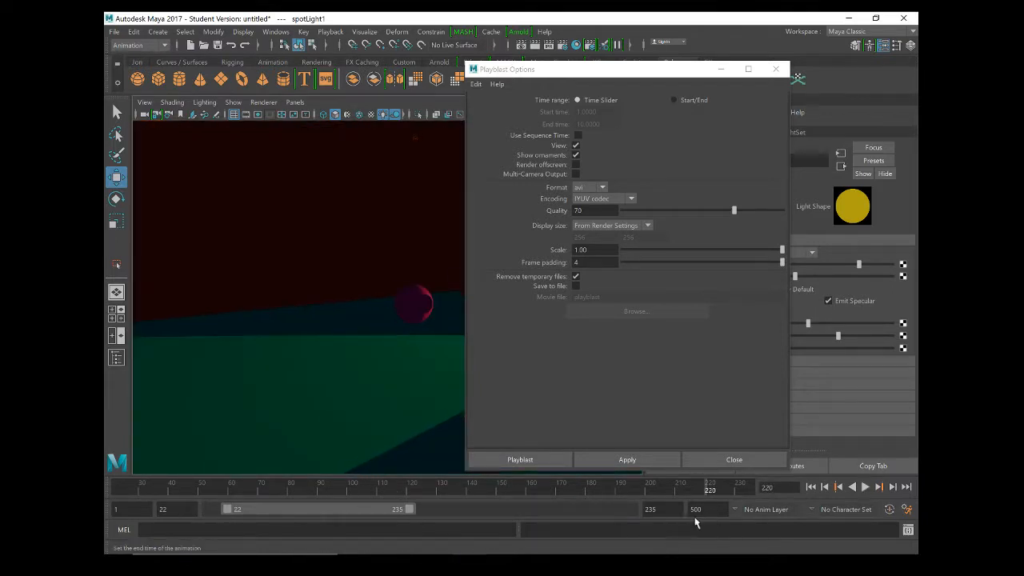
key("alt+v")
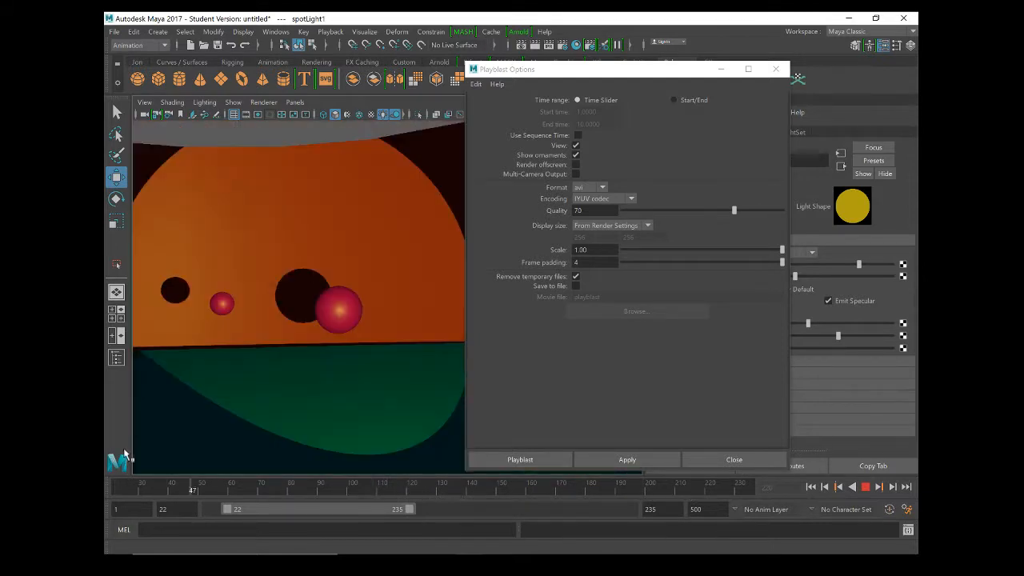
Set the playback range's start frame to 35 and preview the shortened range
left_click(136, 489)
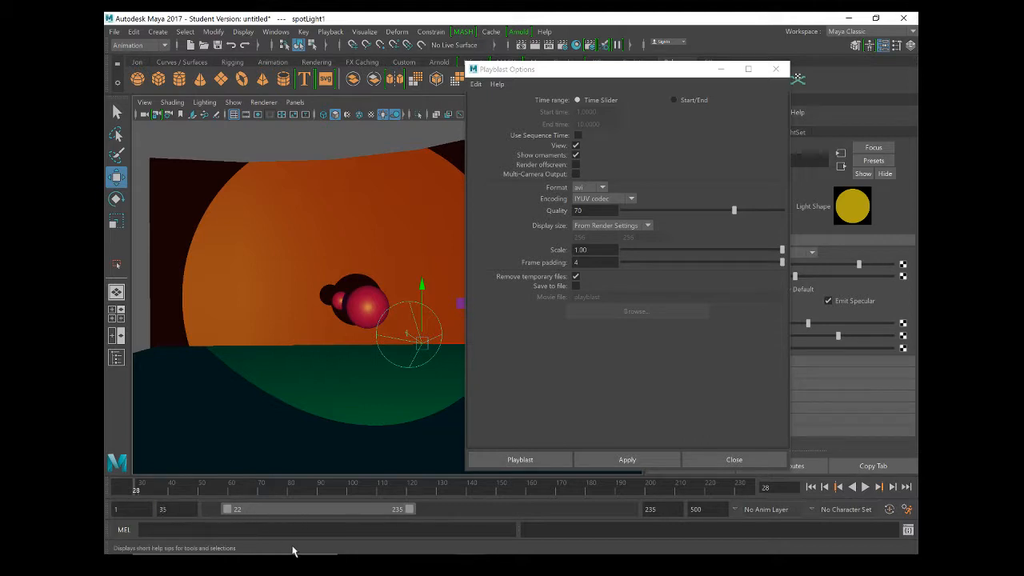
key("Return")
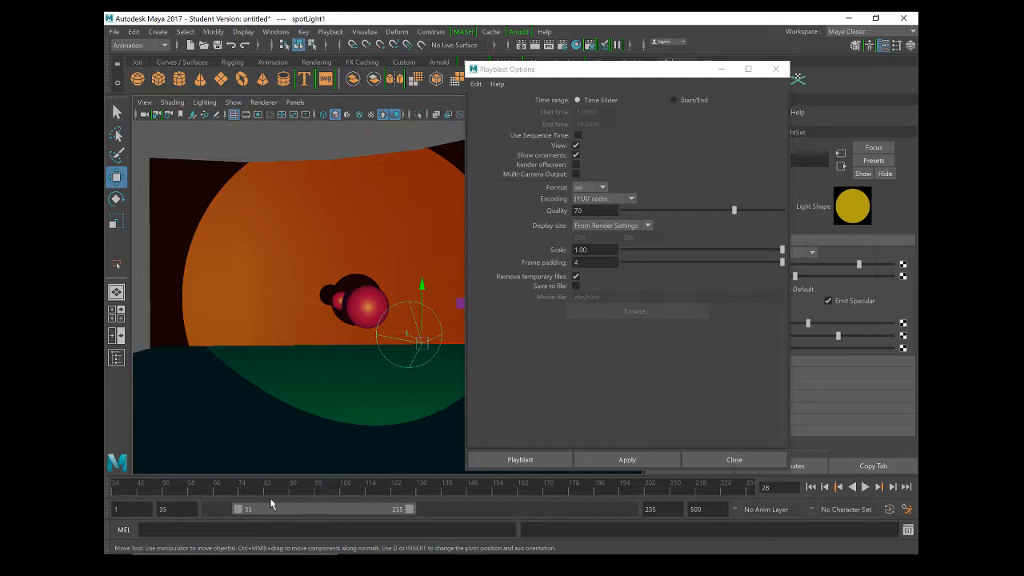
key("alt+v")
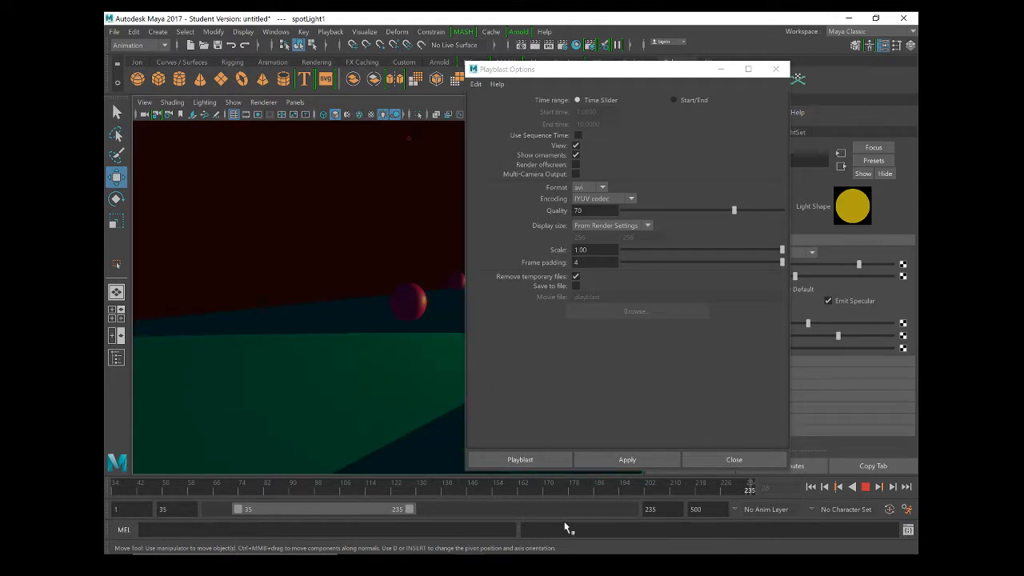
key("alt+v")
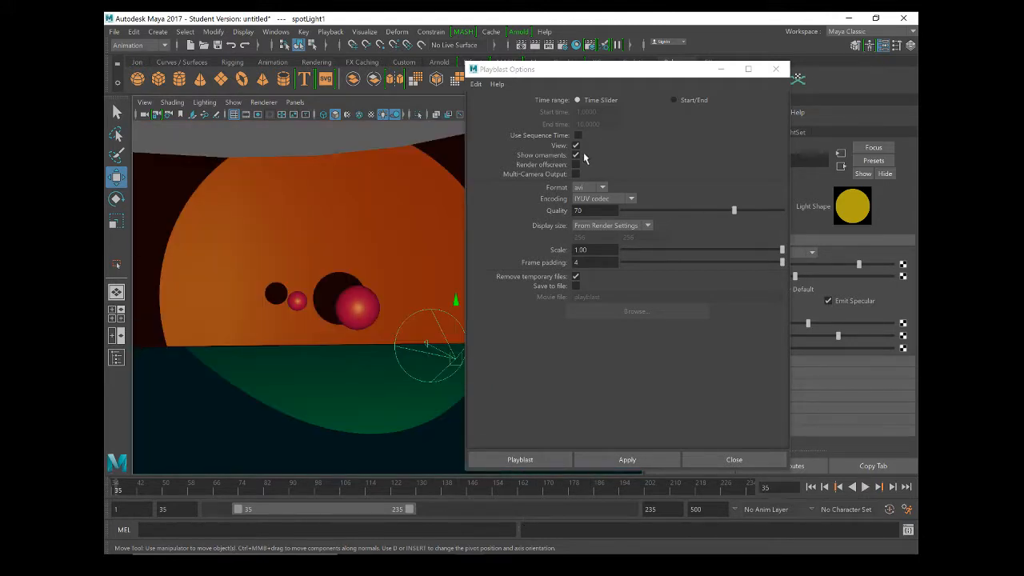
Set the playblast to avi format with IYUV codec encoding and the display size taken from the render settings
left_click(600, 188)
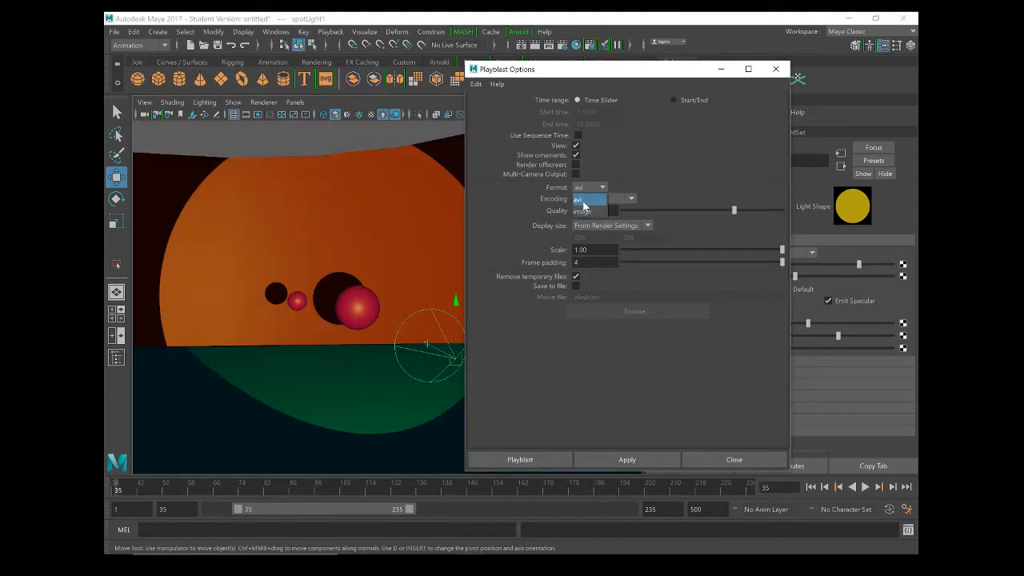
left_click(642, 182)
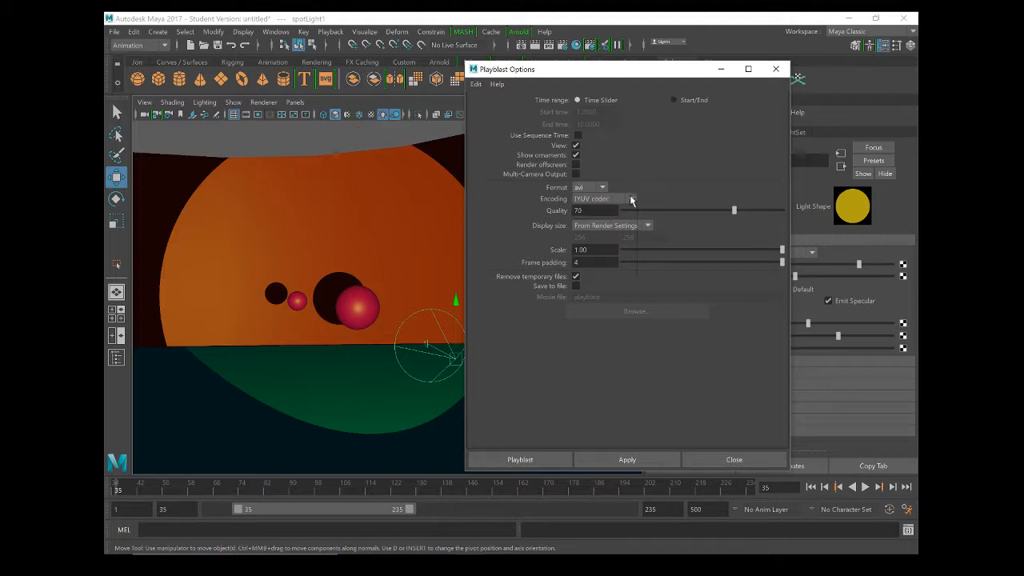
left_click(631, 199)
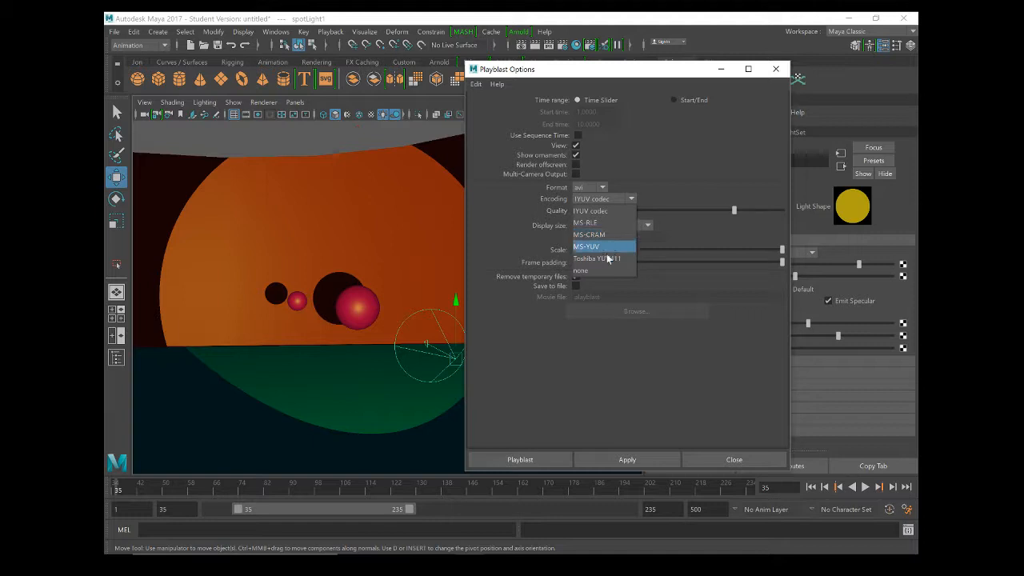
left_click(609, 211)
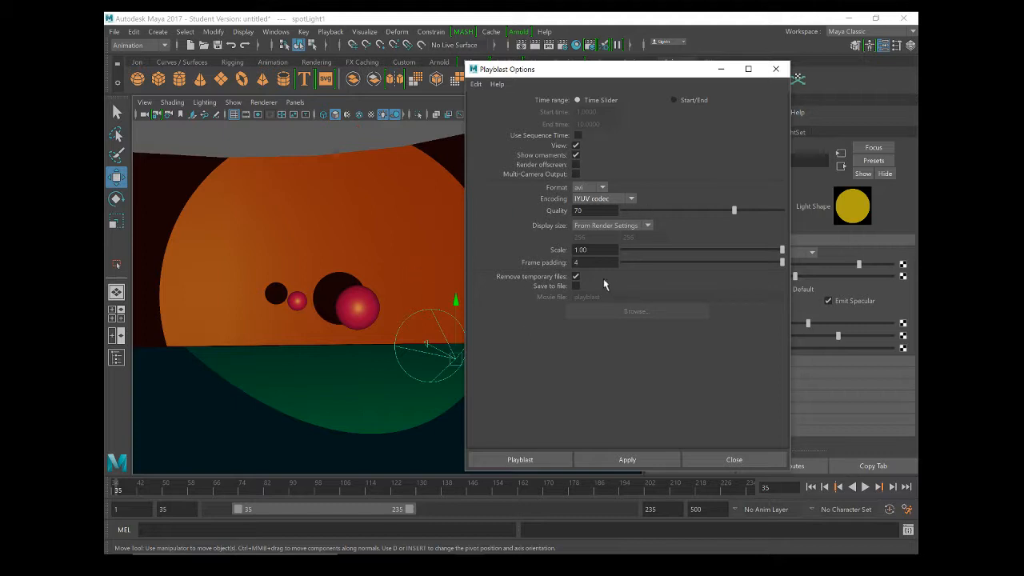
left_click(645, 226)
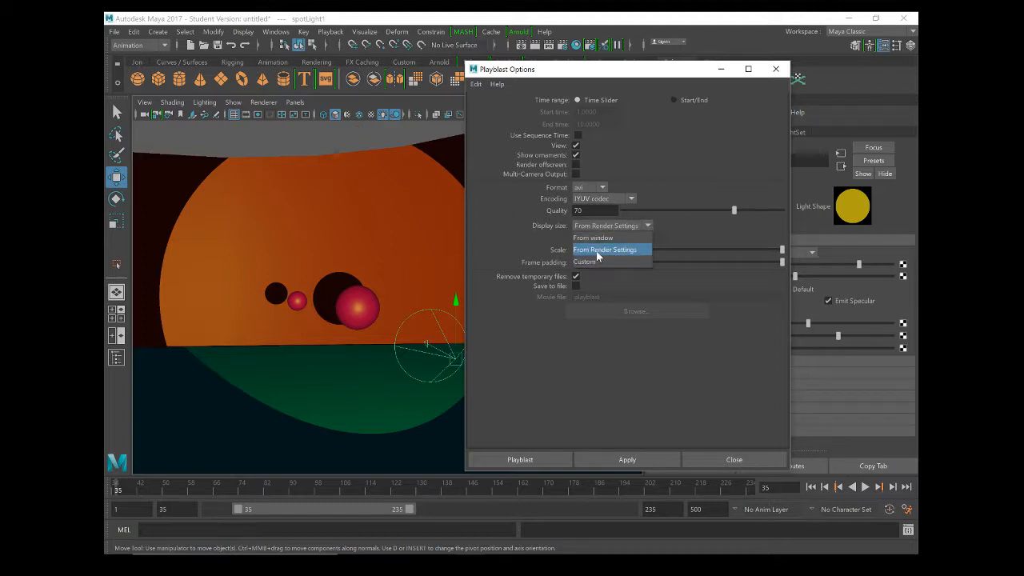
left_click(597, 251)
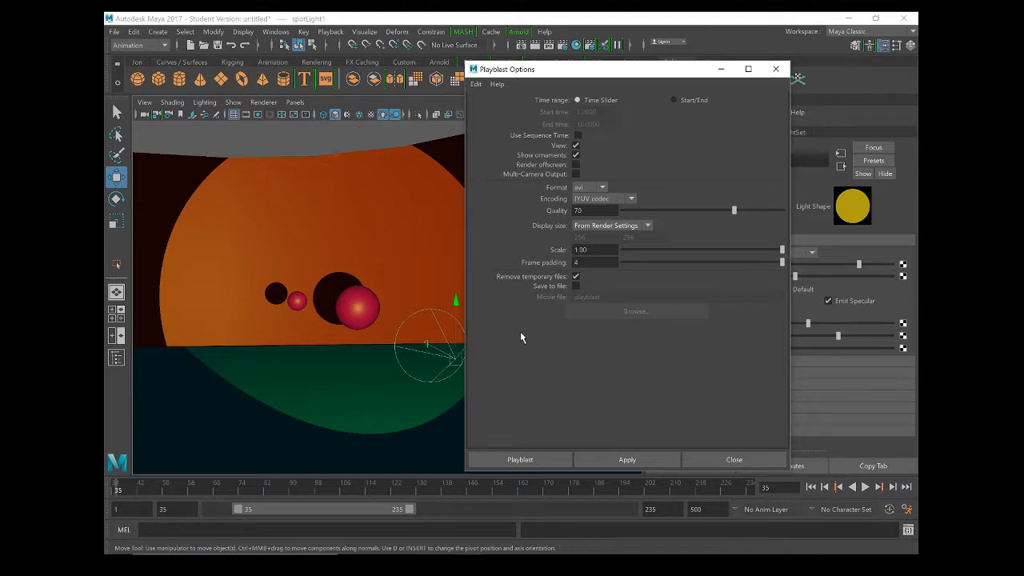
Create the playblast and review the resulting clip in VLC media player
left_click(511, 460)
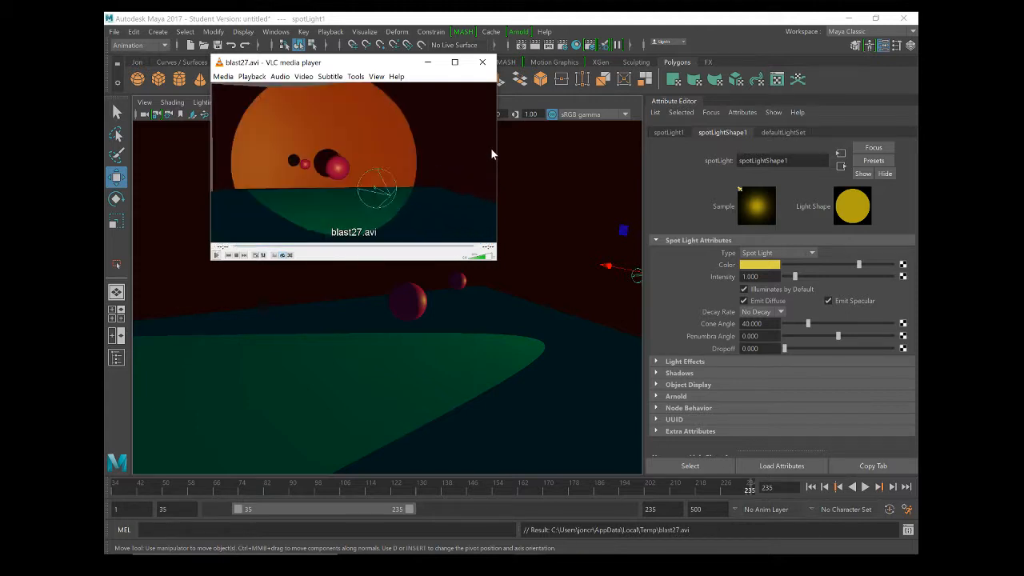
left_click(241, 247)
left_click(238, 246)
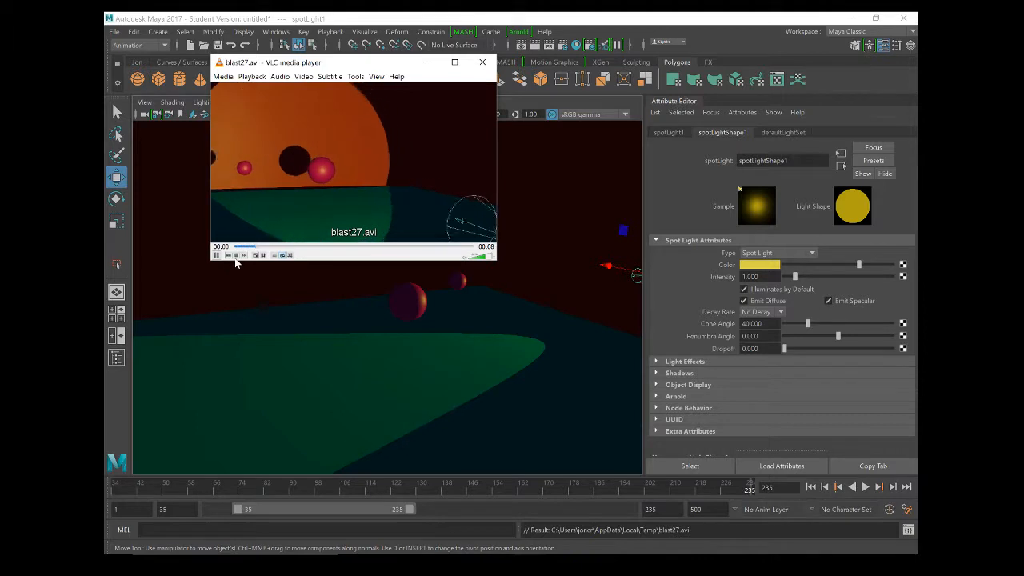
left_click(236, 254)
left_click(341, 62)
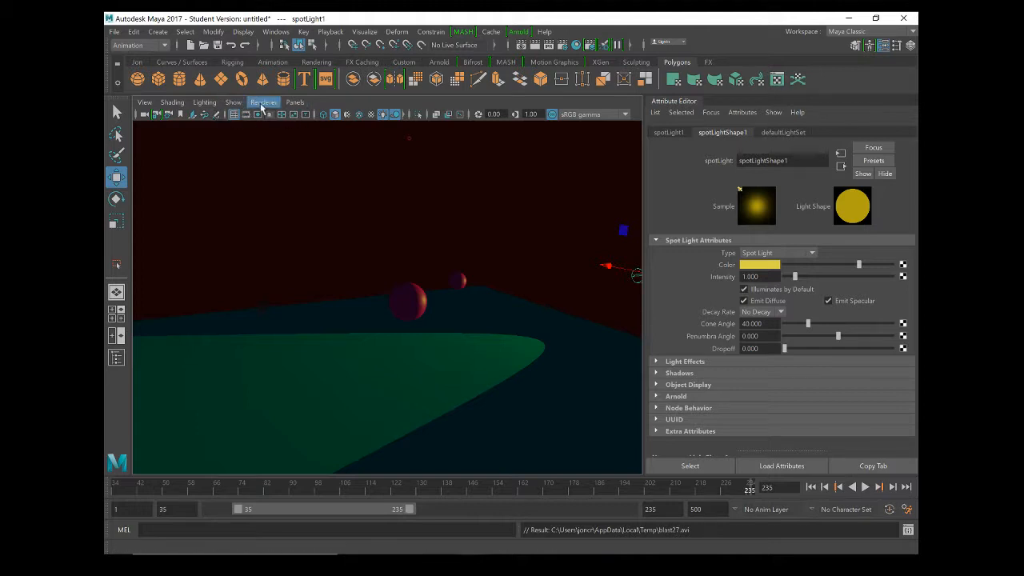
Hide the lights in the camera view and toggle the heads-up display on and back off
left_click(233, 103)
left_click(258, 175)
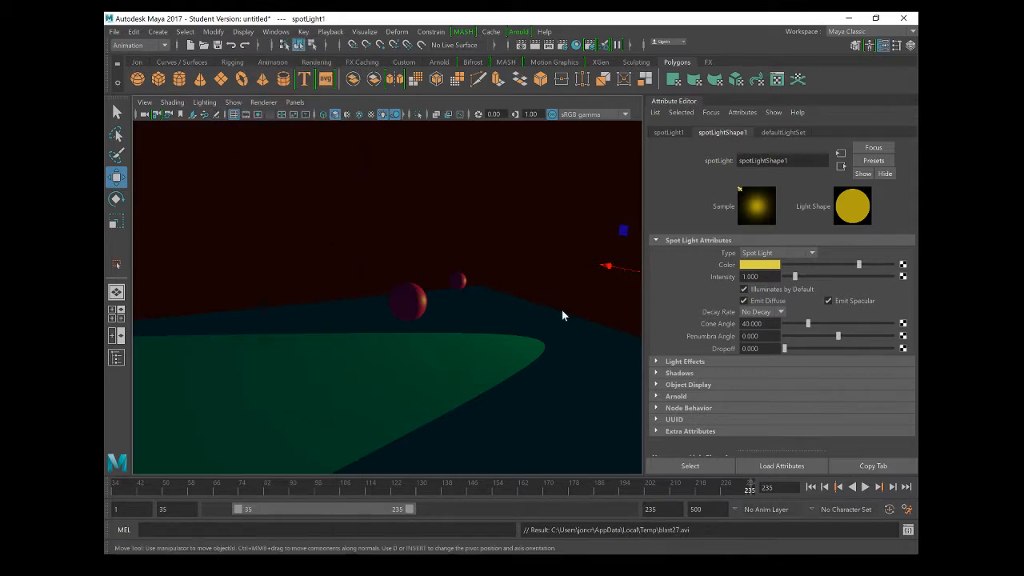
left_click(232, 102)
left_click(252, 511)
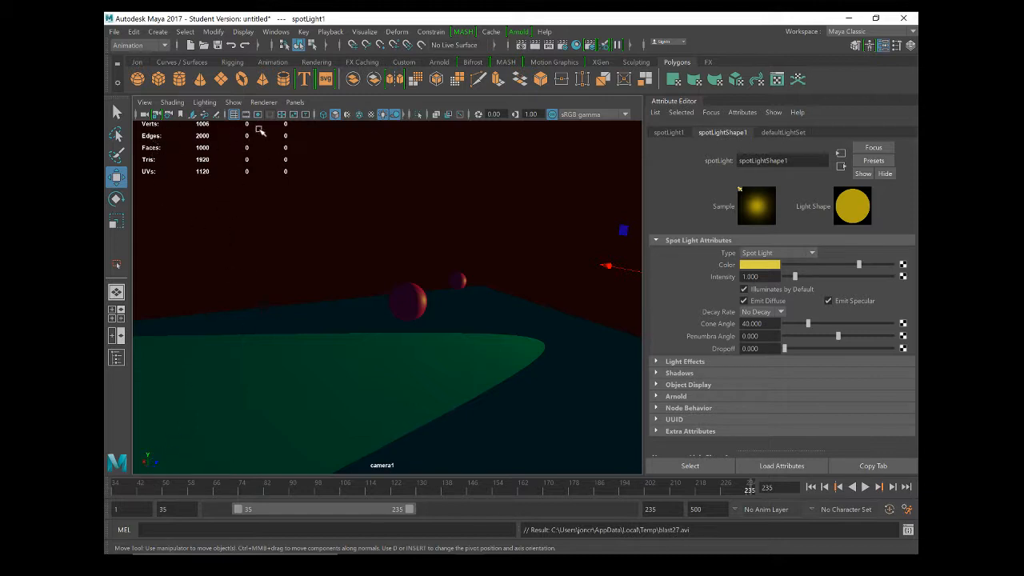
left_click(232, 103)
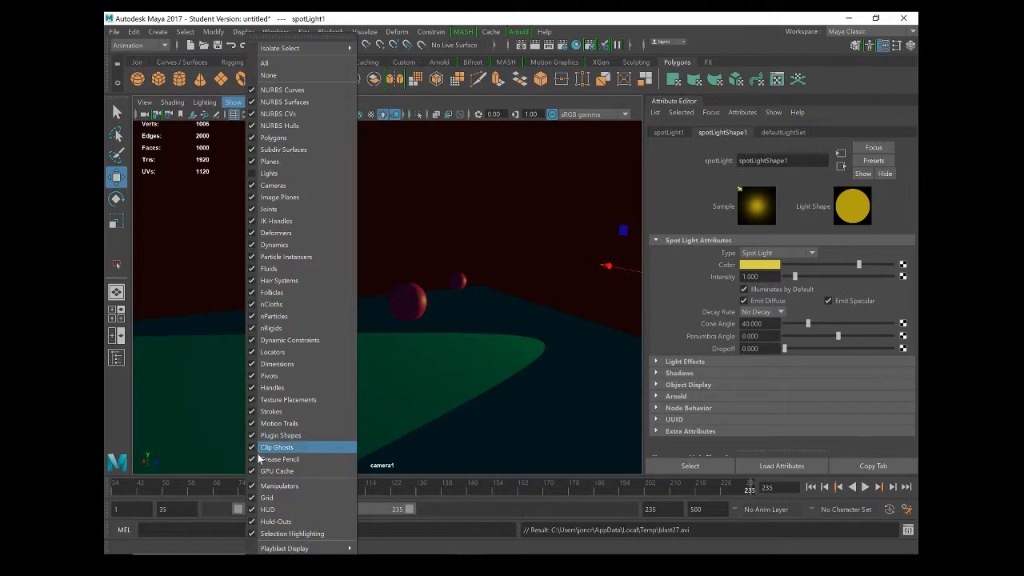
left_click(253, 510)
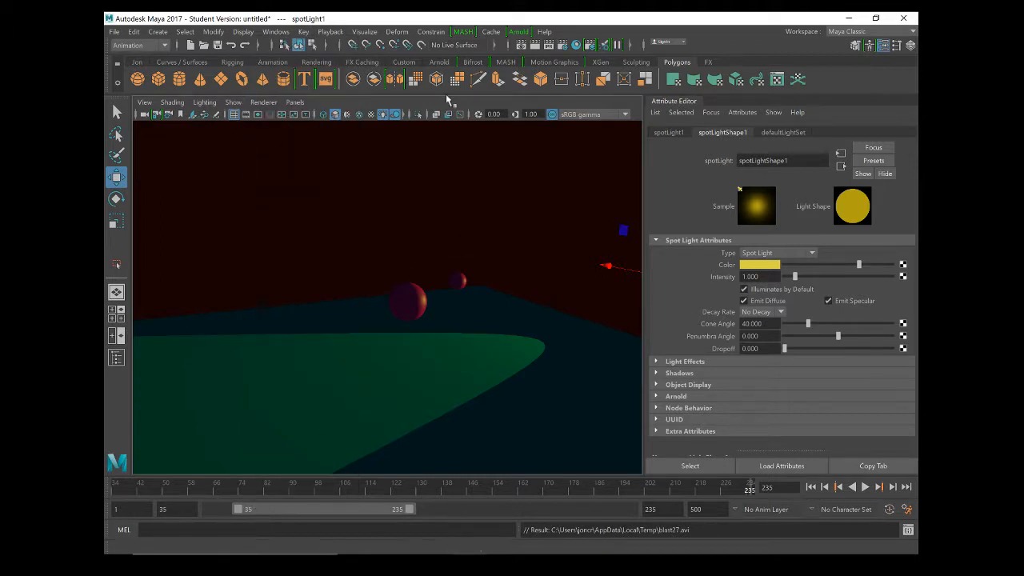
Create a new playblast of the decluttered camera view, review the clip in VLC media player and close it
left_click(323, 36)
left_click(352, 261)
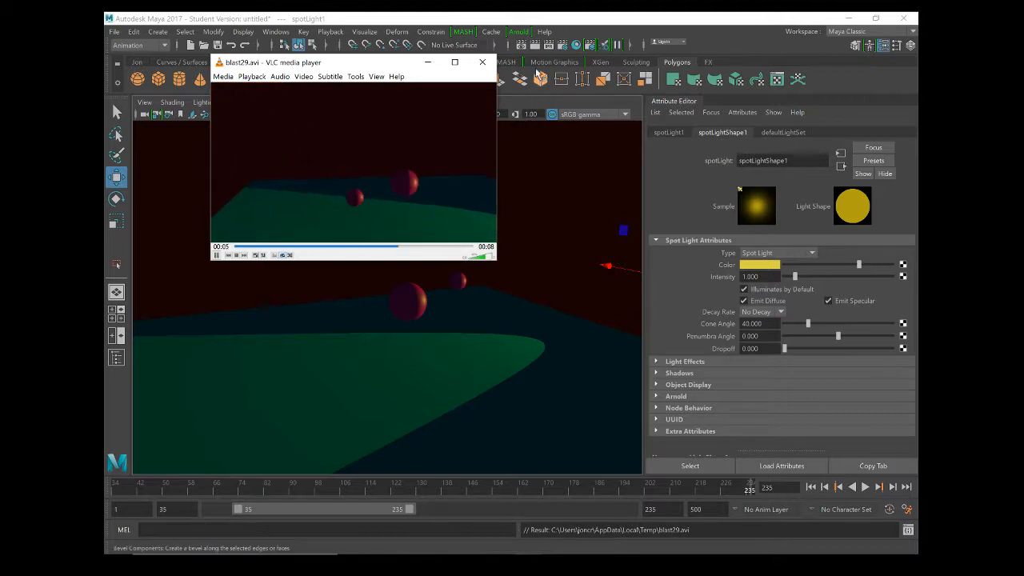
left_click(482, 61)
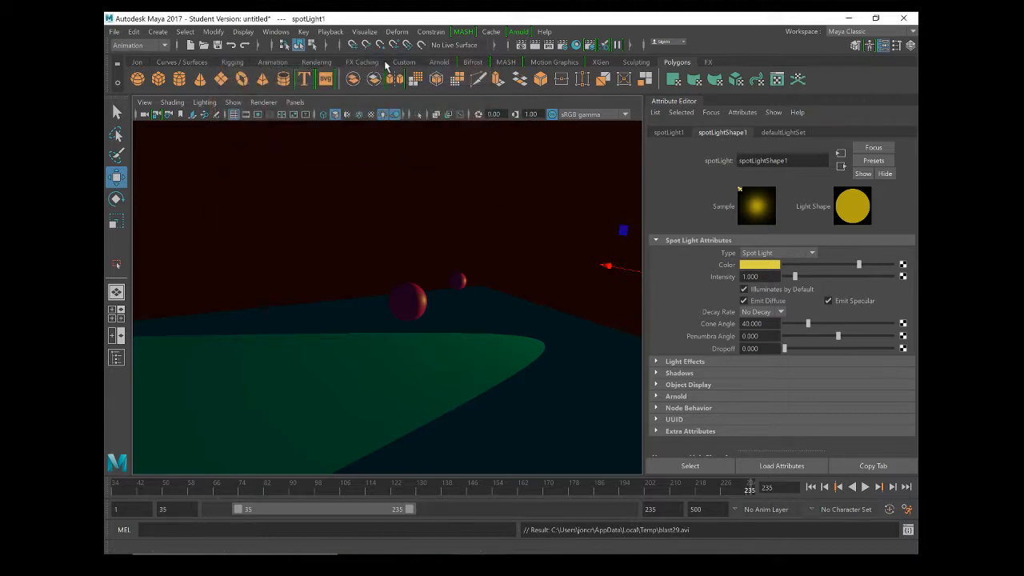
Enable saving the playblast to a file and set the movie file to CrazyFunTimesBro on the Desktop
left_click(330, 34)
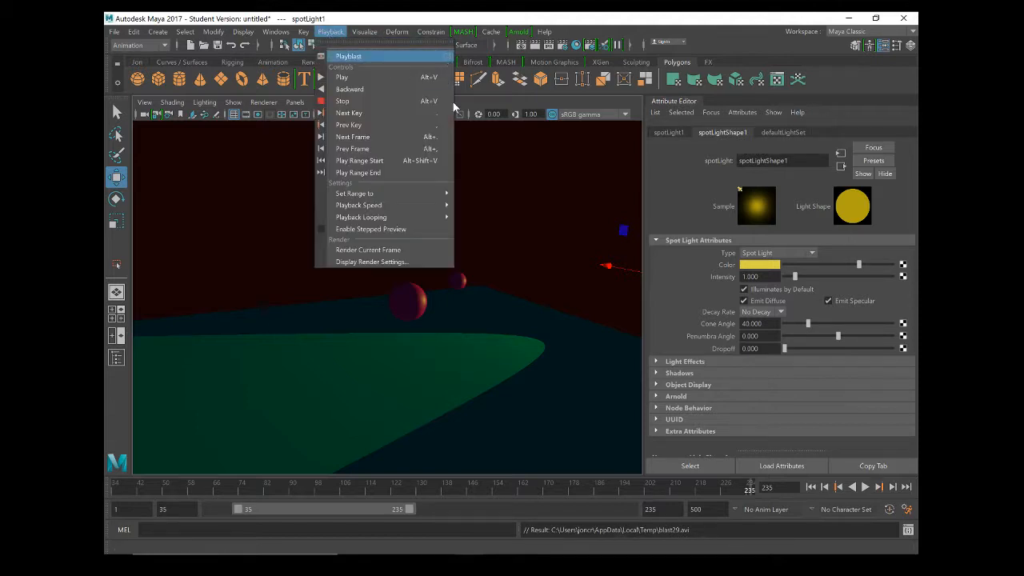
left_click(447, 56)
left_click(489, 419)
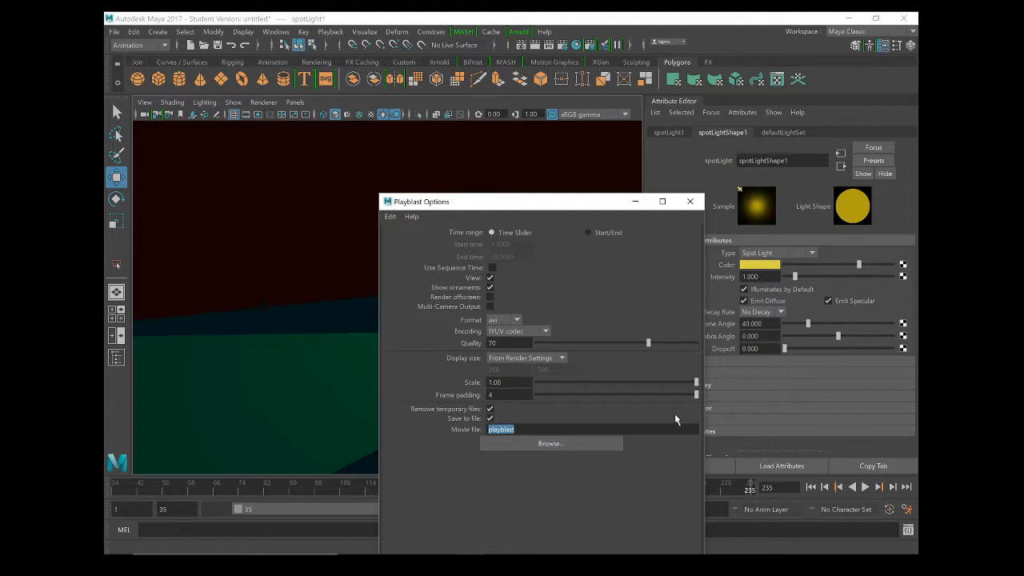
type("CrazyFunTimes8ro")
left_click(542, 444)
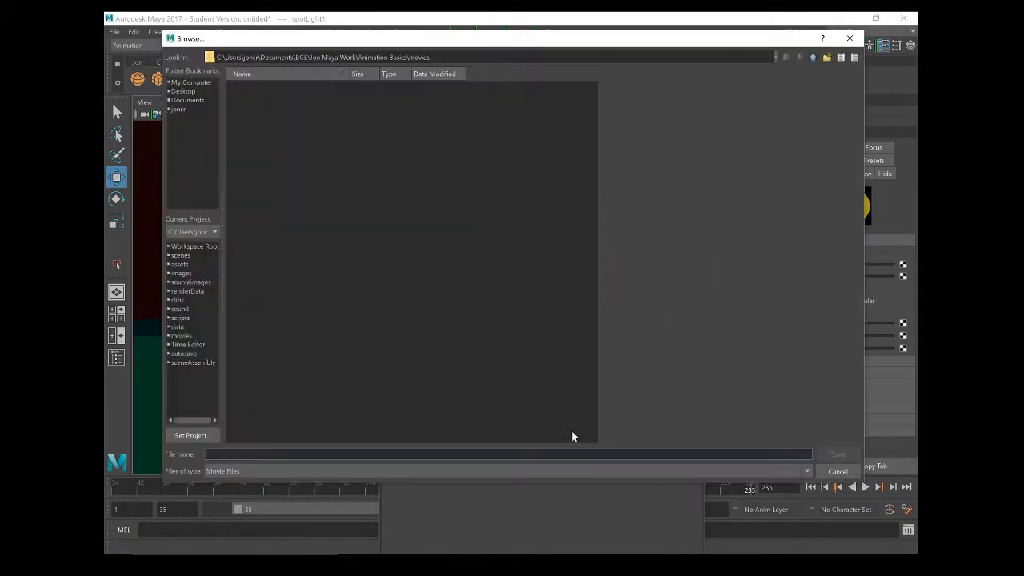
left_click(184, 91)
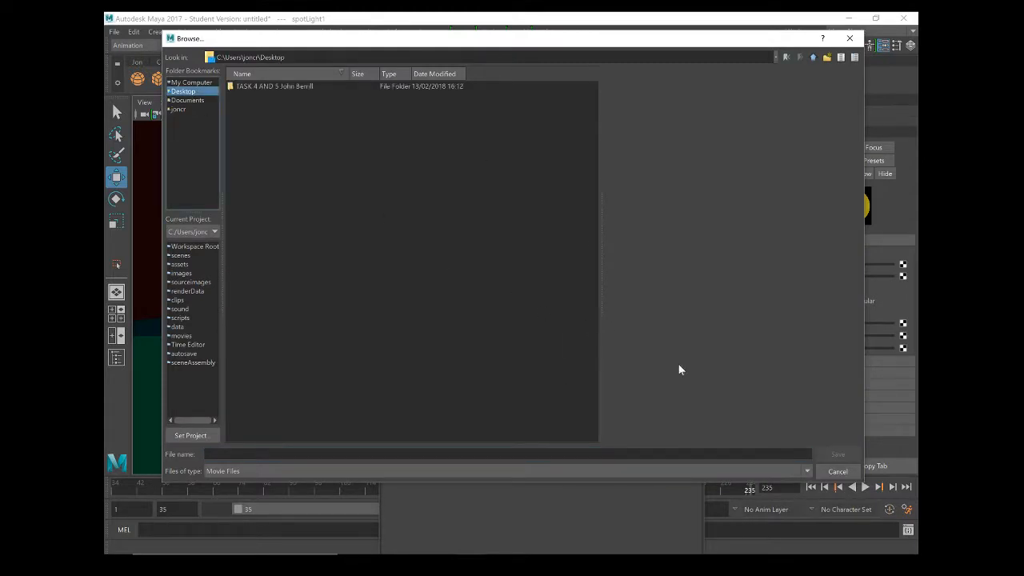
left_click(346, 454)
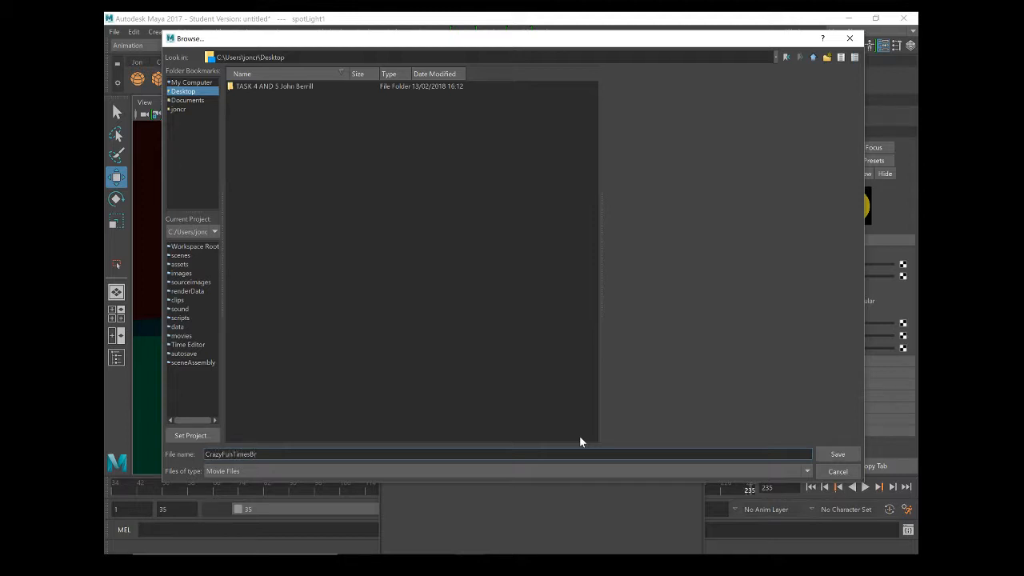
left_click(838, 455)
Create the playblast with the chosen movie file and review the saved clip in VLC media player
left_click_drag(535, 209, 552, 121)
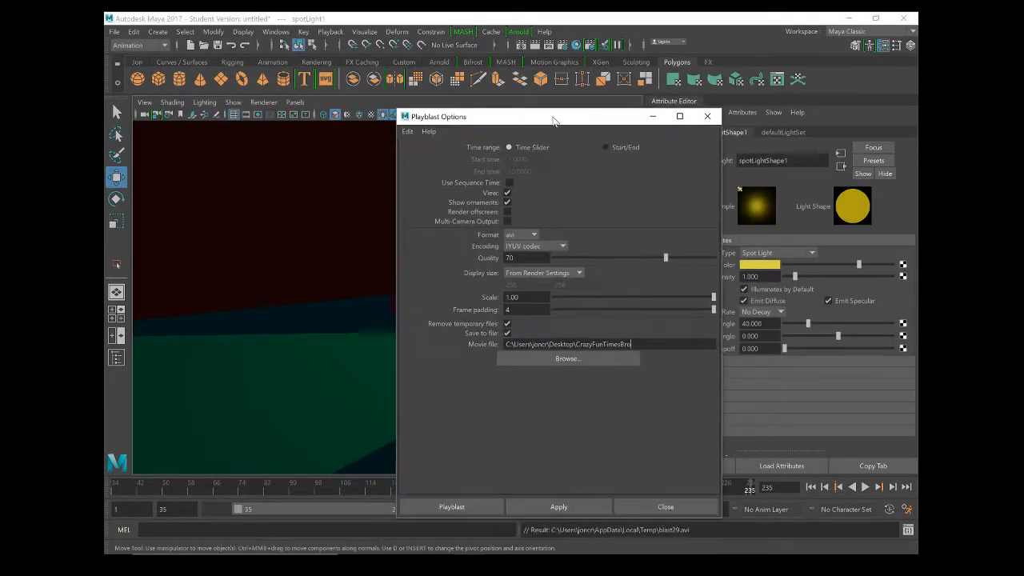
left_click(478, 507)
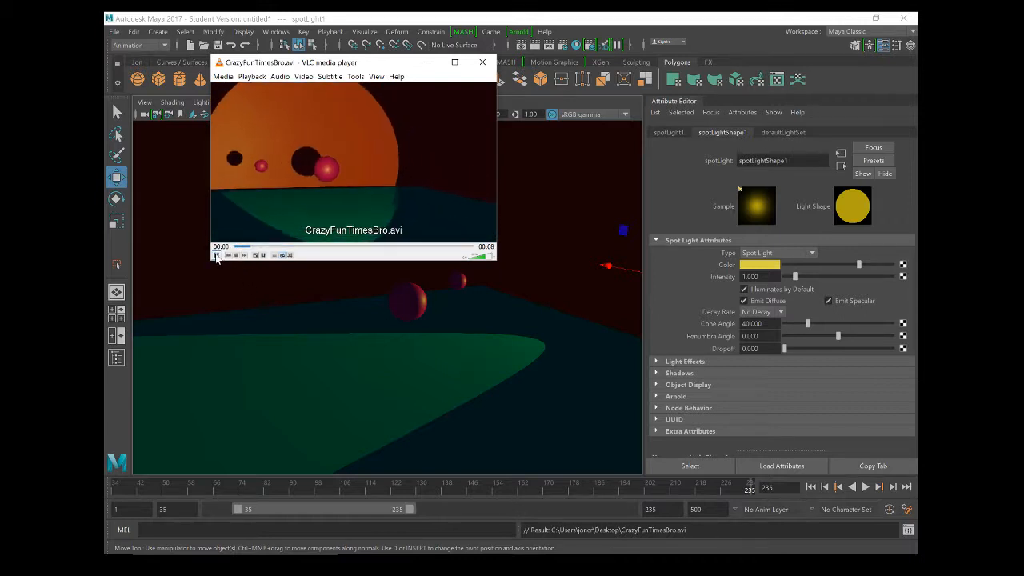
key("alt+Tab")
key("alt+Tab")
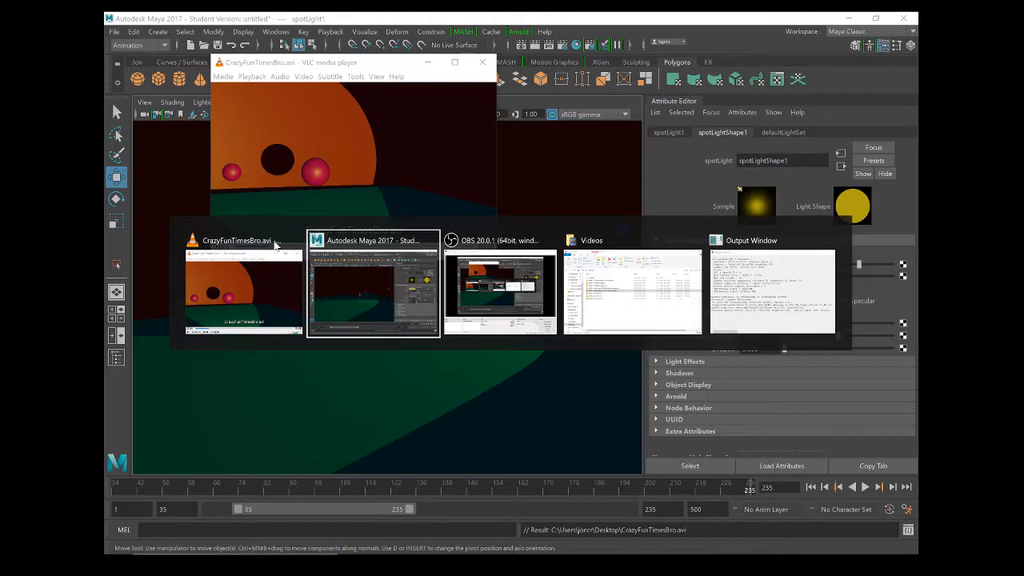